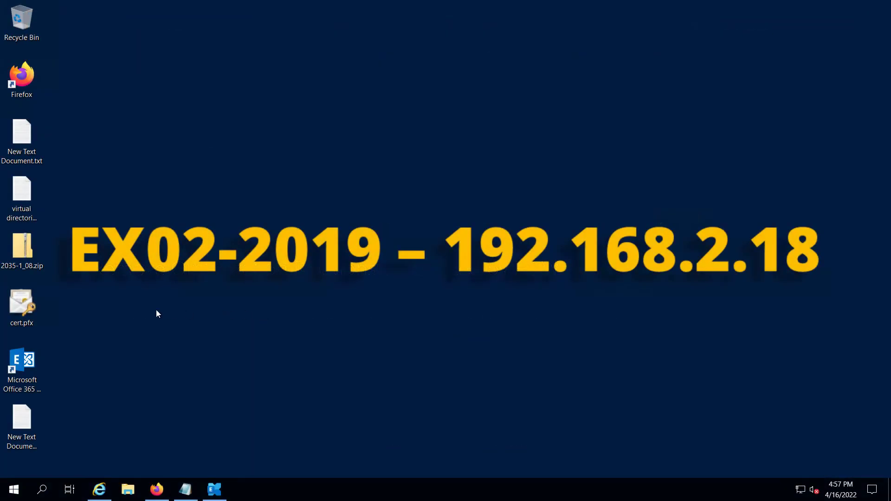
# Step: Bring up the classic Exchange admin center mailbox list showing 16 Office 365 mailboxes
pyautogui.click(99, 490)
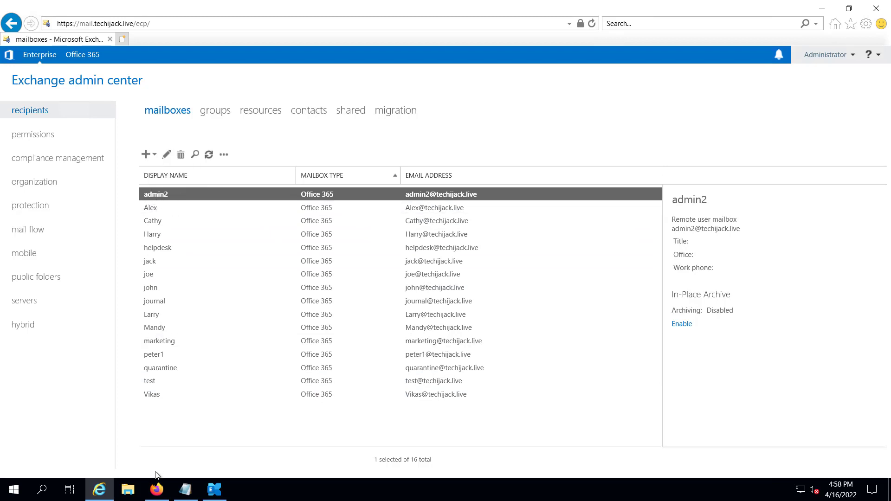
# Step: Compare the new EAC Mailboxes page with the classic ECP, then launch the Exchange Management Shell
pyautogui.click(158, 489)
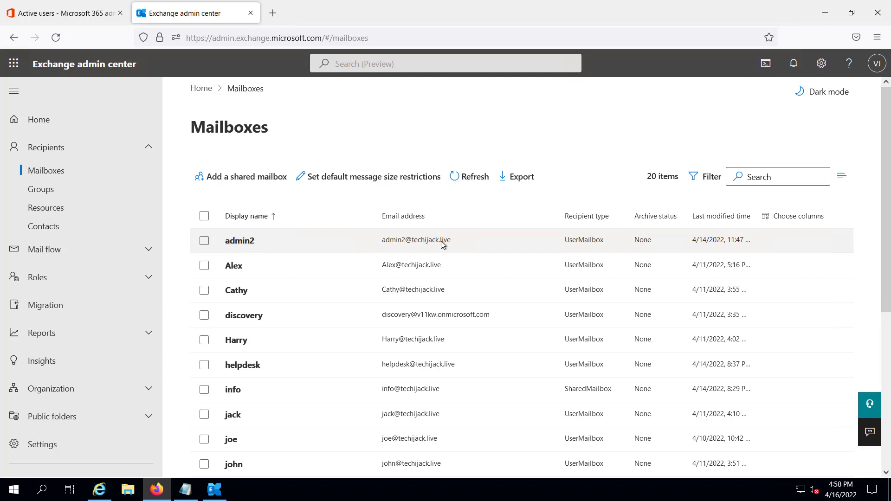
pyautogui.click(162, 491)
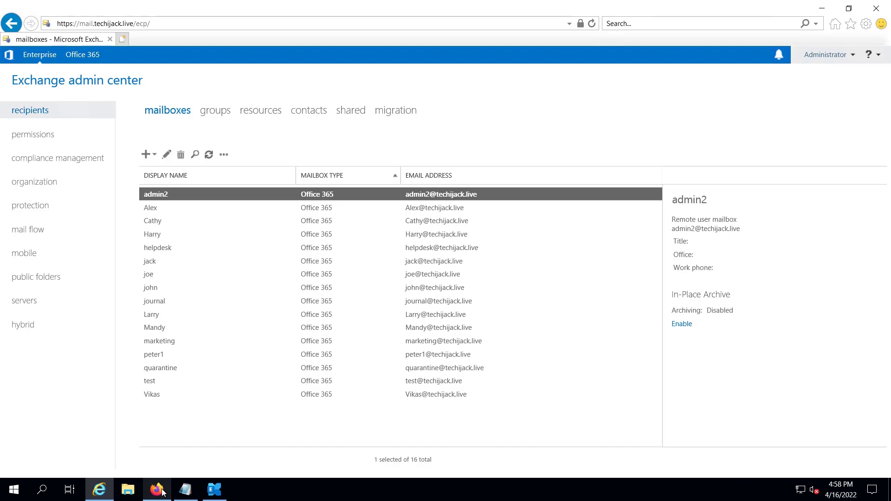
pyautogui.click(157, 490)
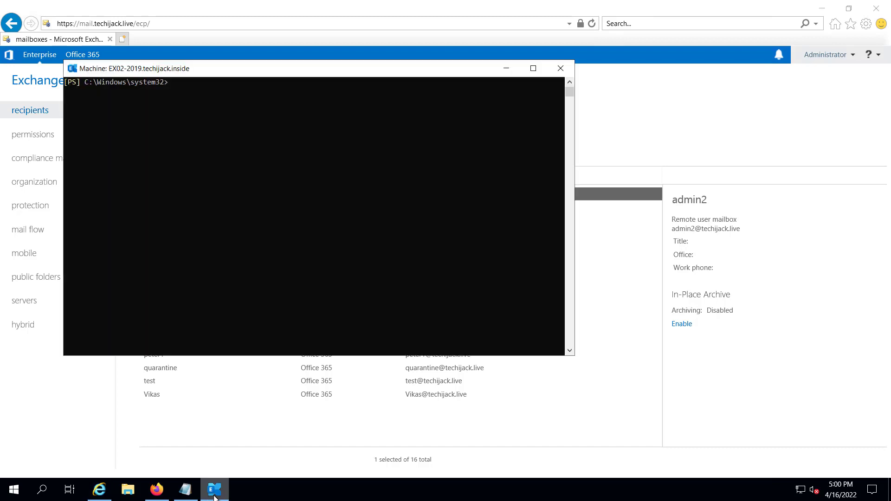
# Step: Check PublicFoldersEnabled with Get-OrganizationConfig (Local), then view techijack.live's MX, TXT and CNAME records
pyautogui.write('Get-OrganizationConfig | Format-List PublicFoldersEnabled')
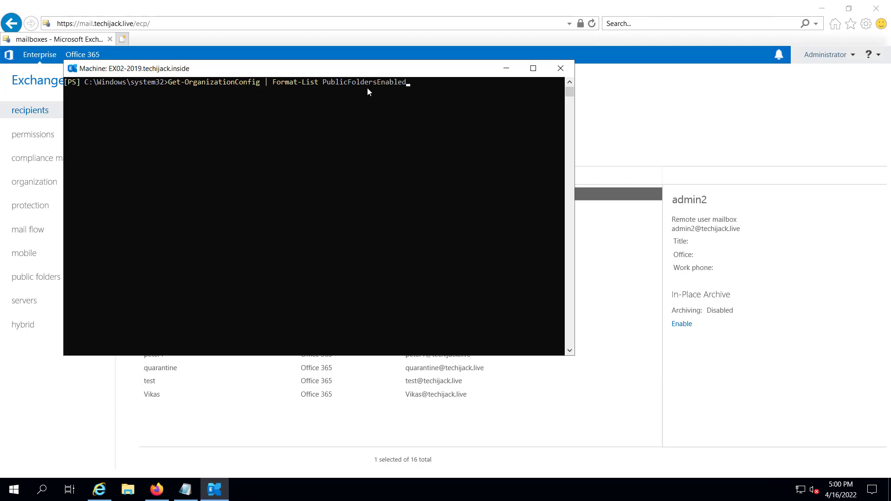
pyautogui.press('Return')
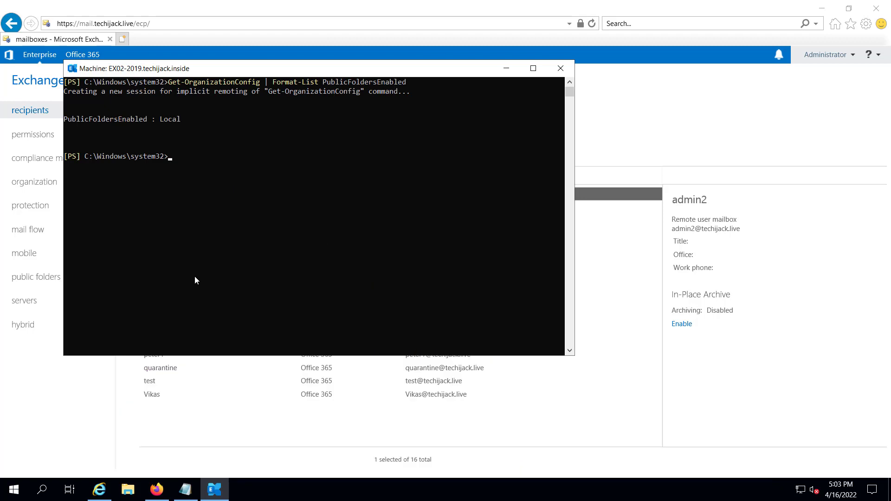
pyautogui.click(157, 489)
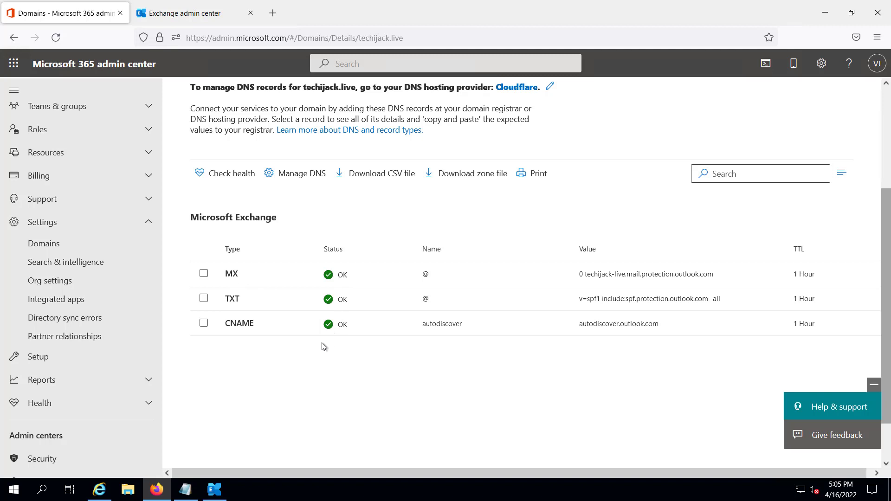
# Step: Return to the Domains list with techijack.live and v11kw.onmicrosoft.com Healthy, then bring the shell forward
pyautogui.hotkey('alt', 'Left')
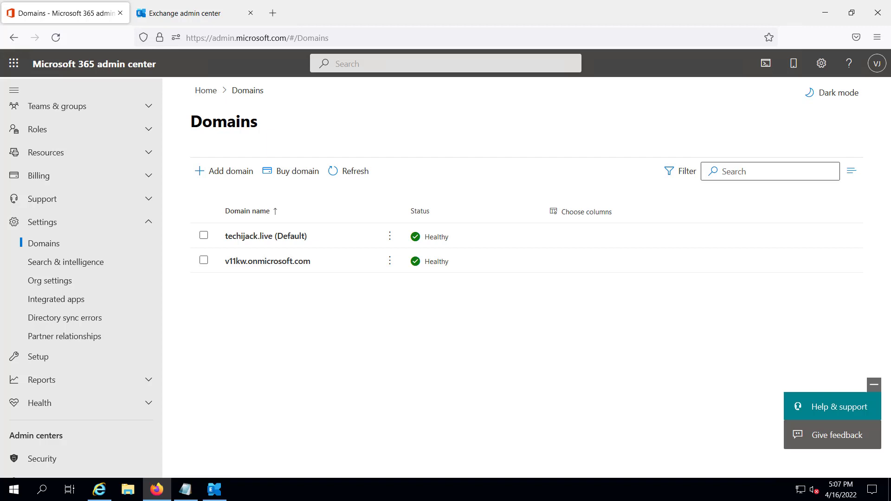
pyautogui.hotkey('alt', 'Tab')
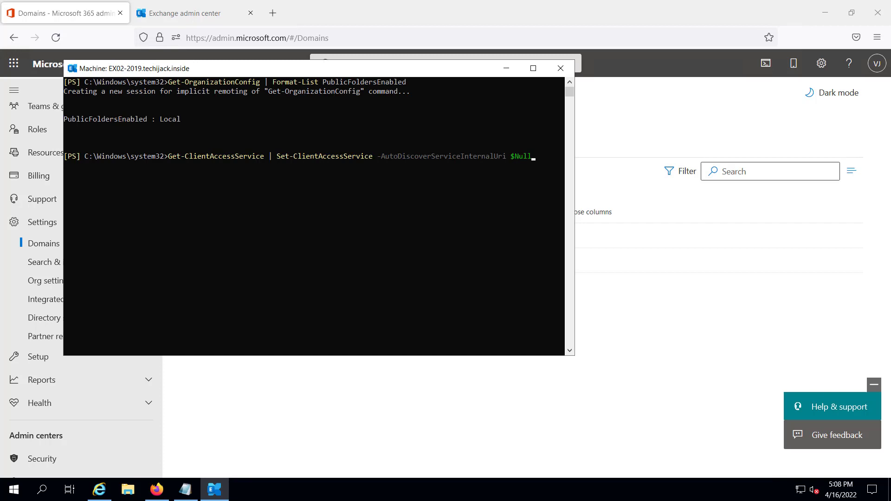
# Step: Clear the internal AutoDiscover URI with Set-ClientAccessService, then show the new EAC Mailboxes list
pyautogui.press('Return')
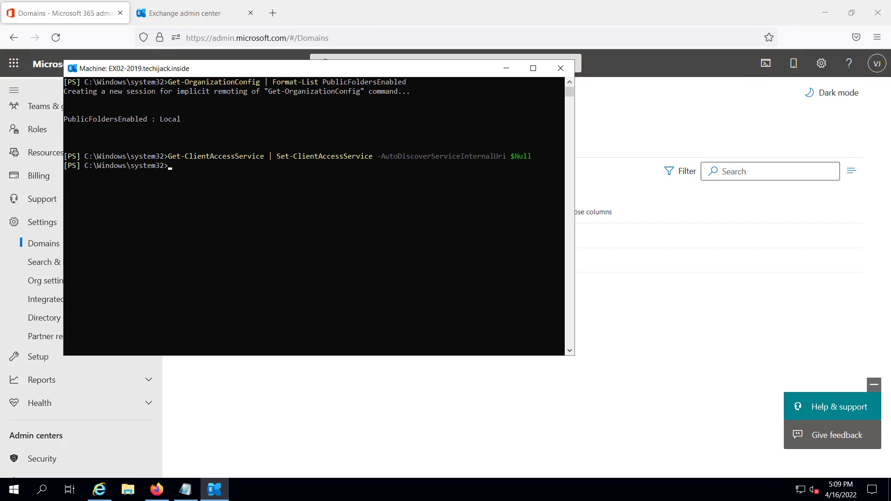
pyautogui.click(175, 13)
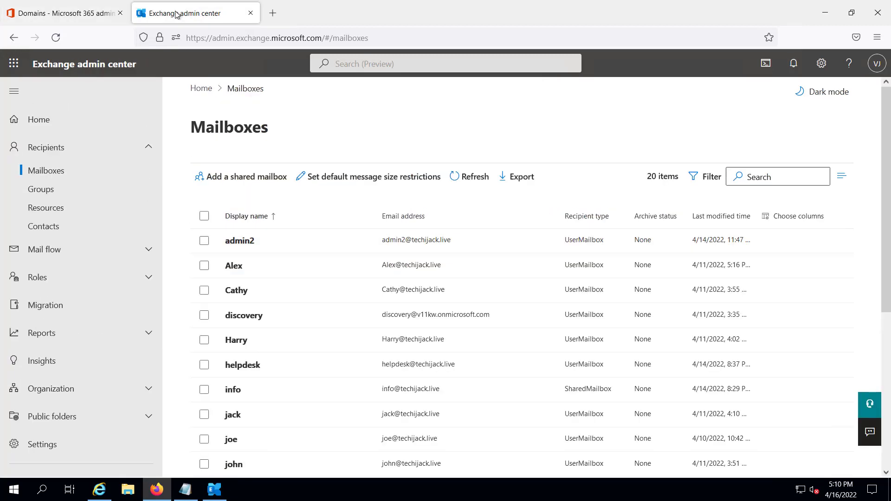
# Step: Turn off the Inbound hybrid connector under Mail flow > Connectors and save it
pyautogui.click(57, 259)
pyautogui.click(59, 345)
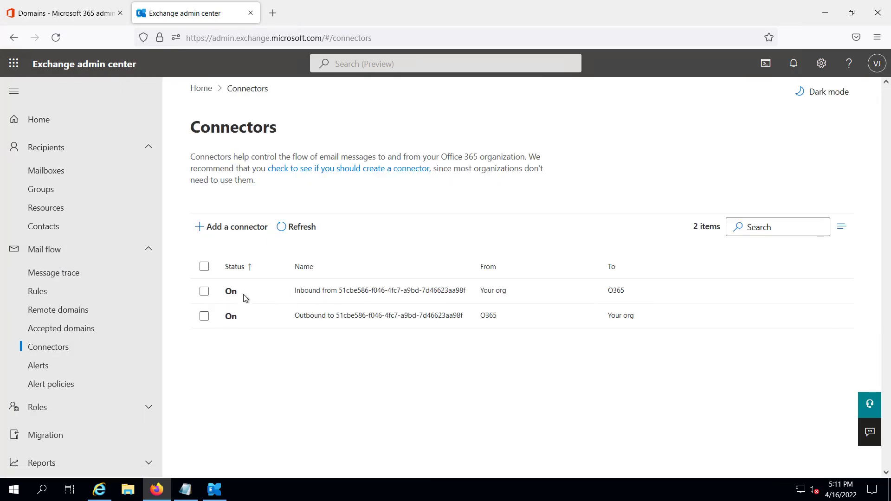
pyautogui.click(204, 291)
pyautogui.click(231, 293)
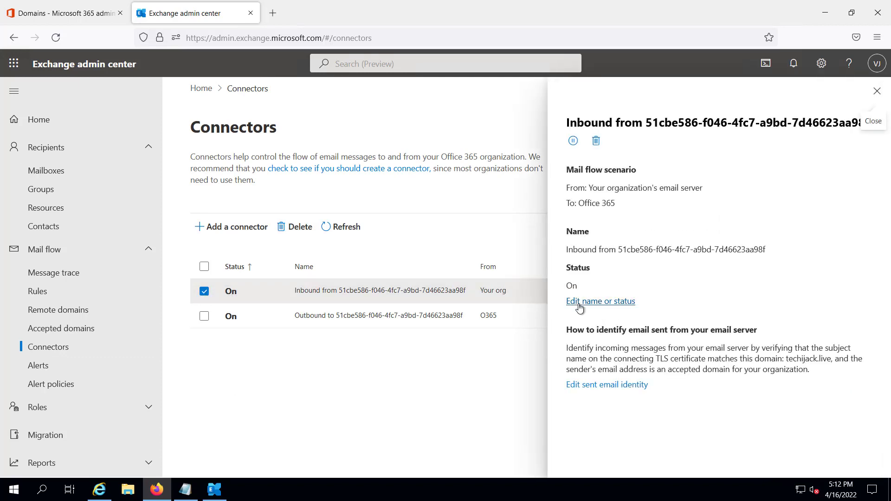
pyautogui.click(580, 303)
pyautogui.click(572, 336)
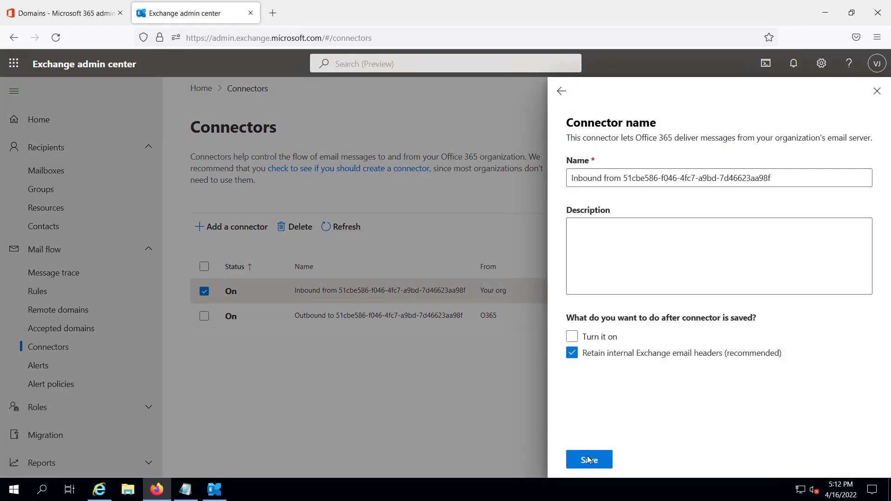
pyautogui.click(588, 458)
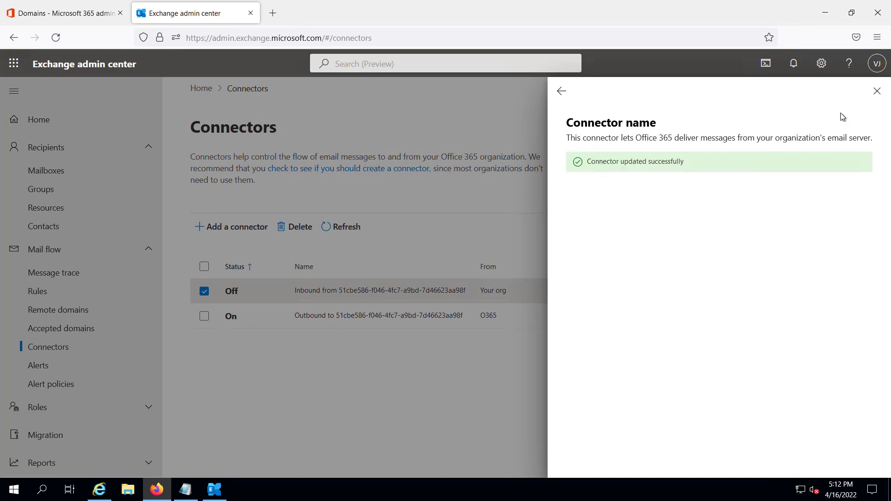
pyautogui.click(876, 91)
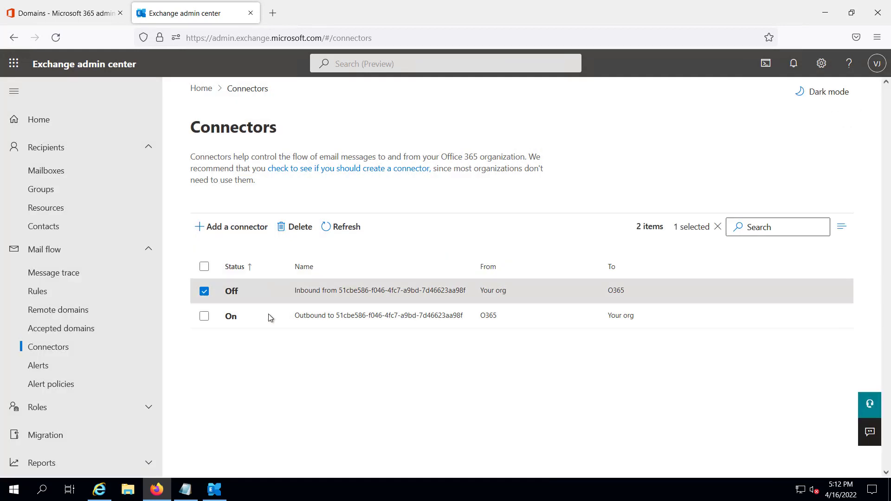
# Step: Disable the Outbound to 51cbe586… connector so both connectors show Off
pyautogui.click(230, 317)
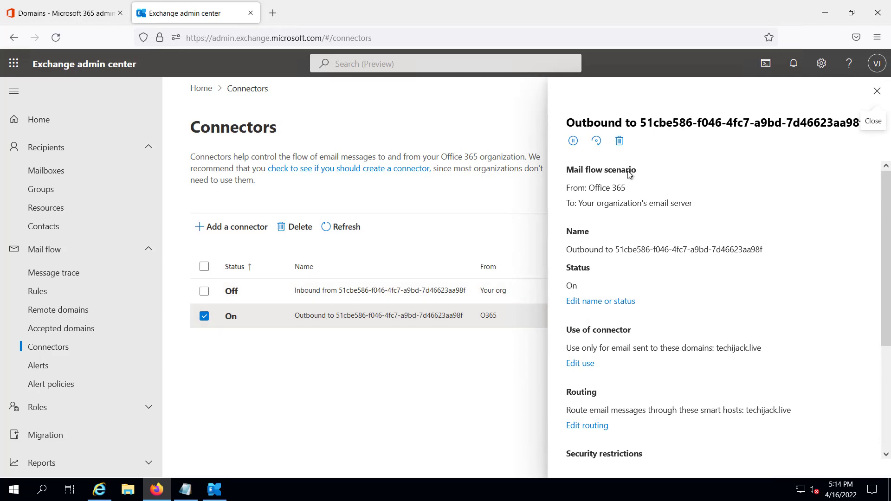
pyautogui.click(574, 142)
pyautogui.click(577, 464)
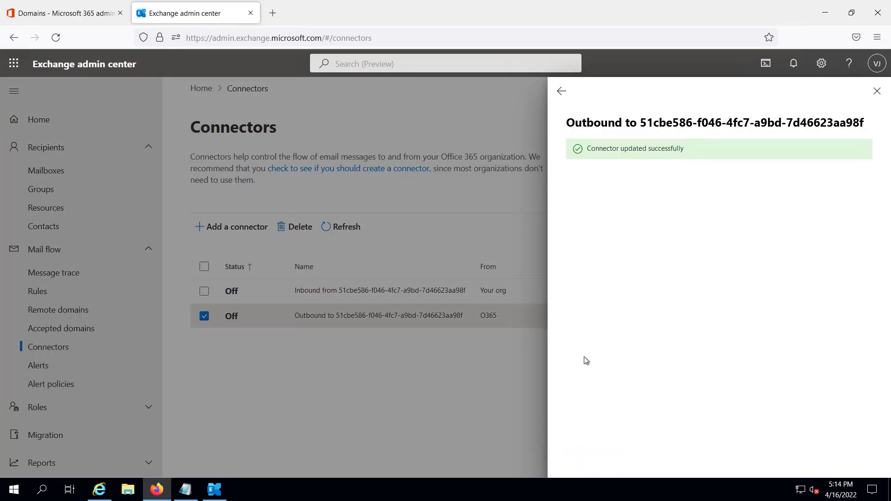
pyautogui.click(876, 91)
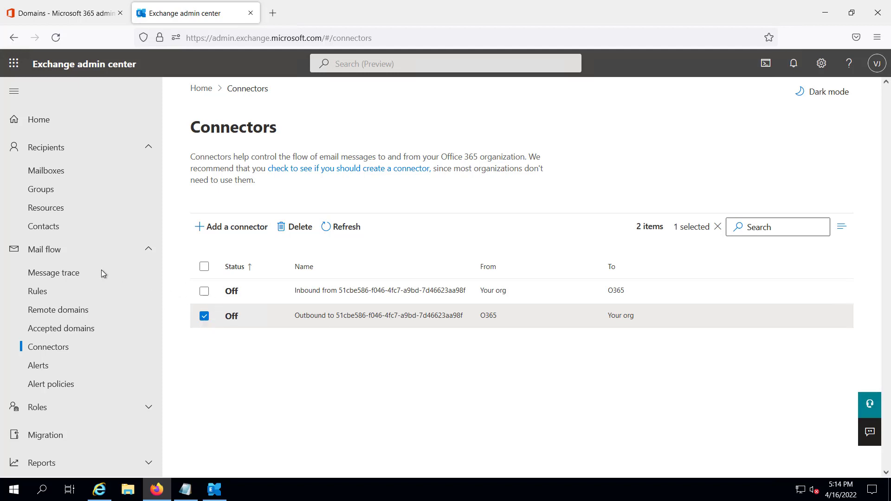
pyautogui.click(149, 250)
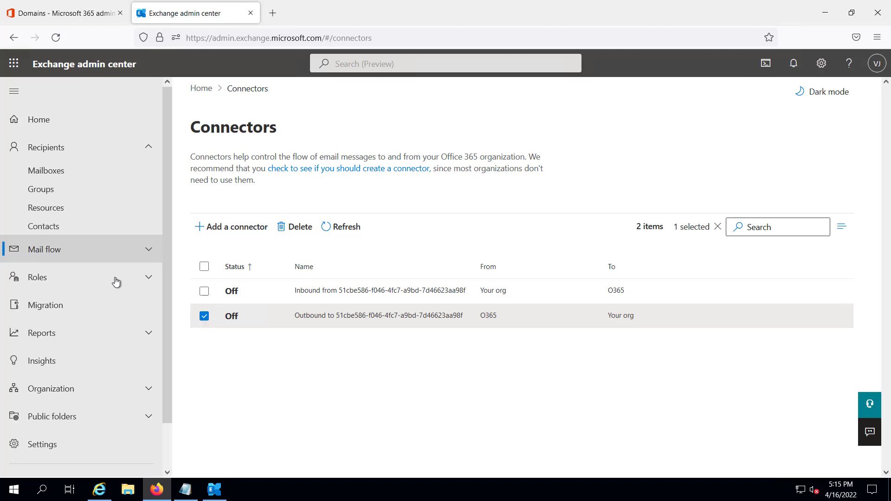
# Step: Uncheck the O365 to On-premises organization sharing relationship for techijack.live under Organization > Sharing
pyautogui.click(44, 397)
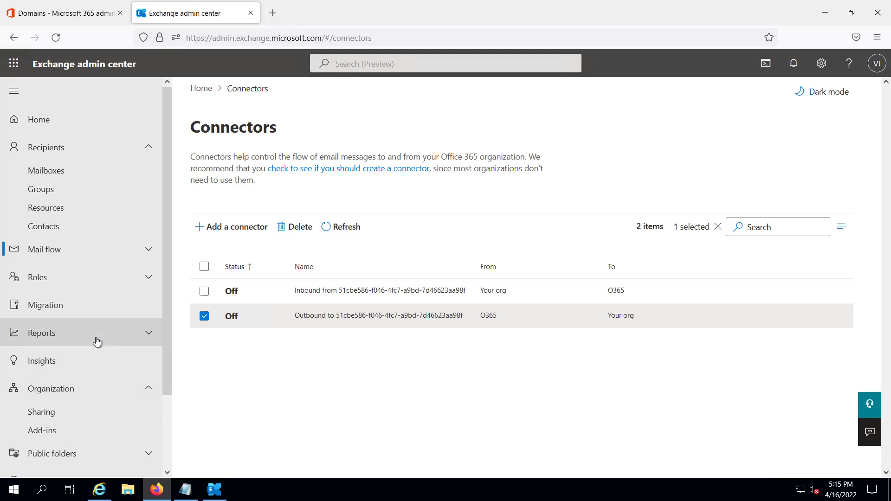
pyautogui.scroll(-2, 95, 341)
pyautogui.click(44, 330)
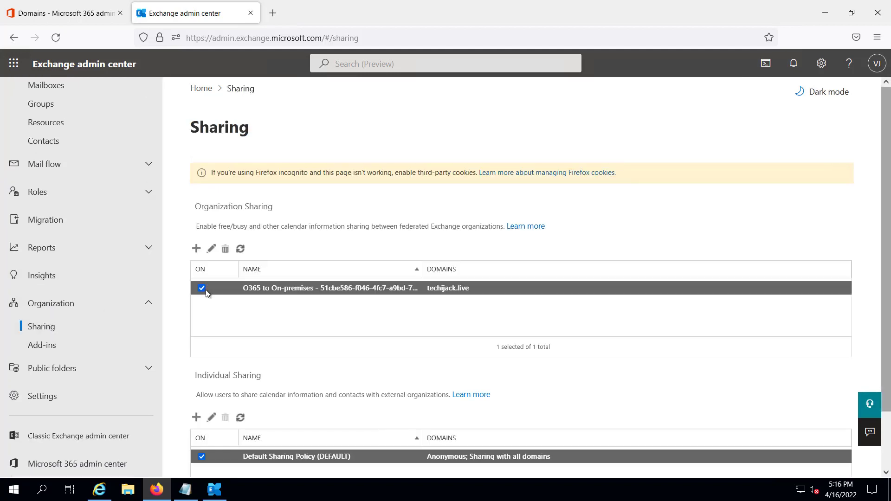
pyautogui.click(203, 291)
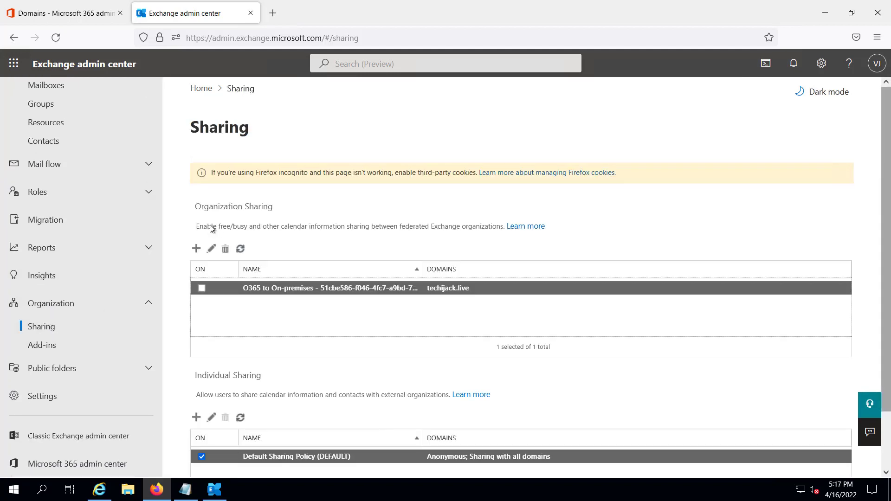
pyautogui.click(825, 13)
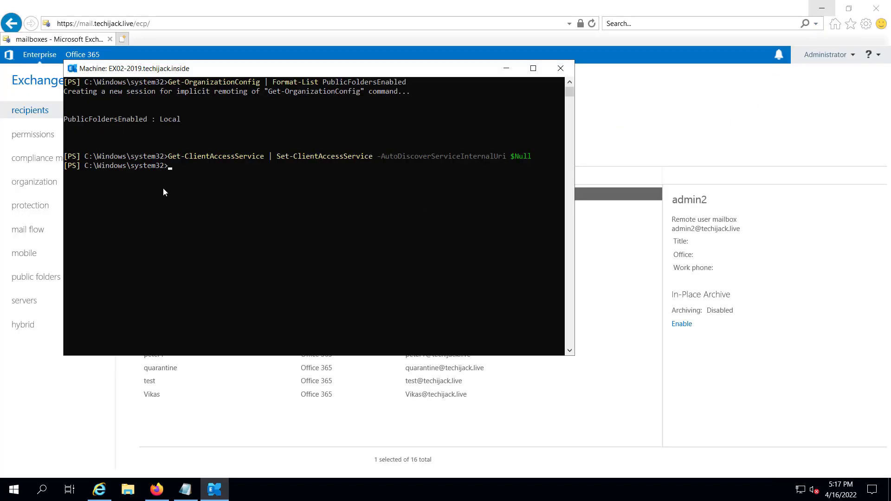
# Step: Run the intra-organization connector disable command and inspect the connector name it failed to find
pyautogui.rightClick(177, 168)
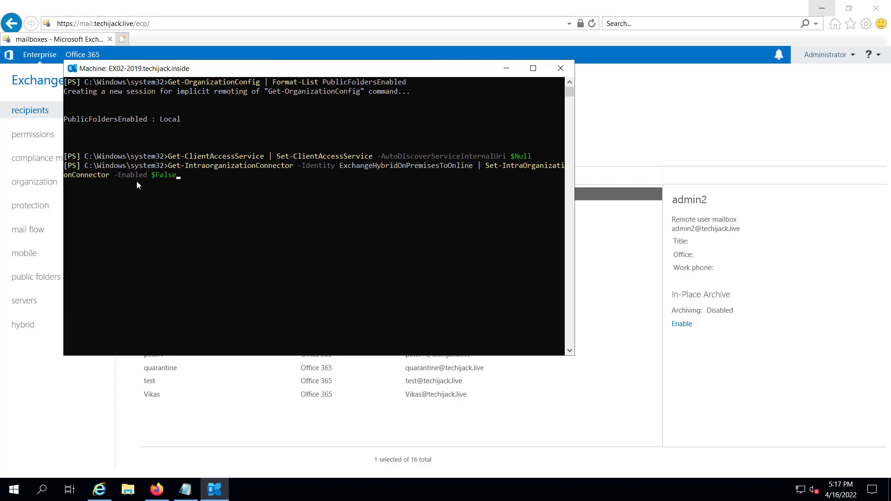
pyautogui.press('Return')
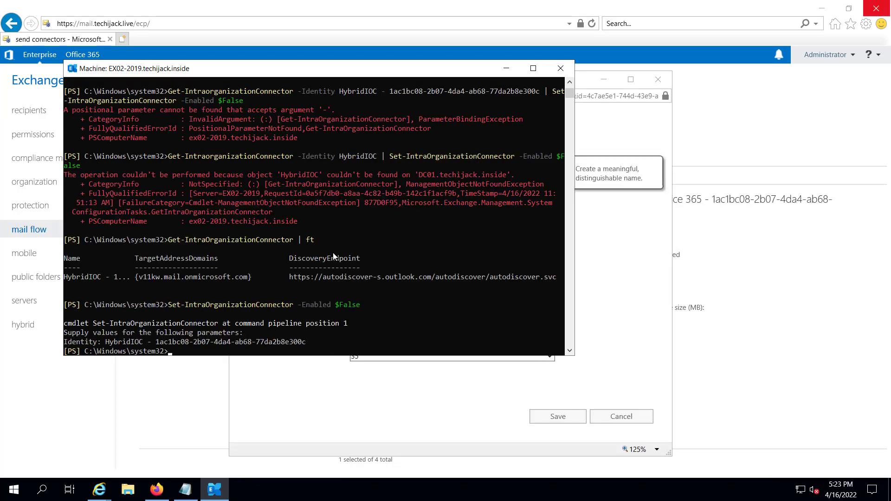
pyautogui.click(332, 243)
pyautogui.scroll(7, 331, 244)
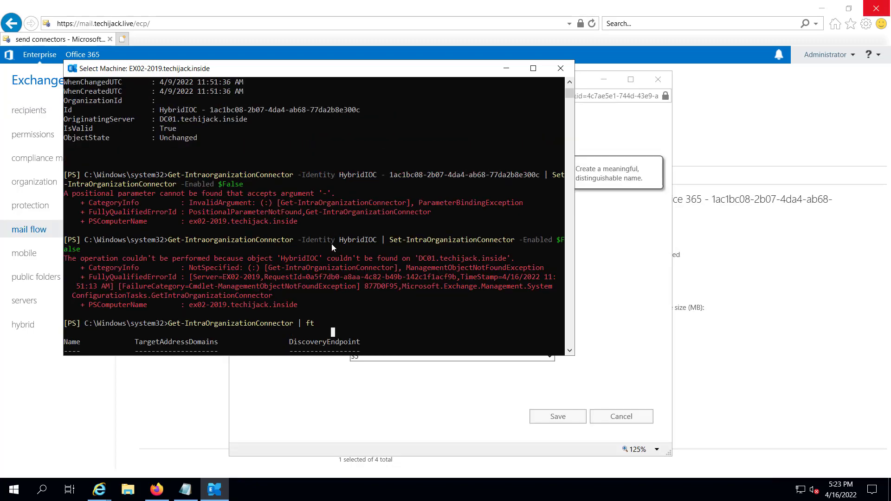
pyautogui.scroll(7, 330, 243)
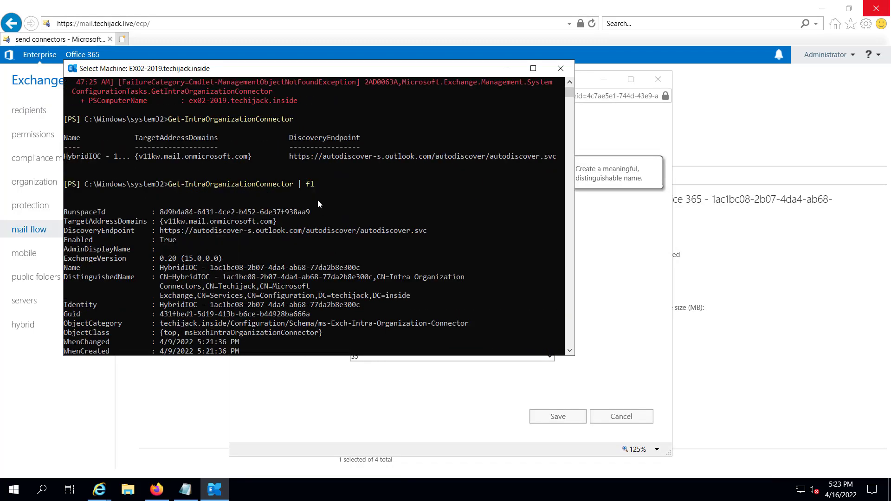
pyautogui.scroll(4, 277, 196)
pyautogui.moveTo(339, 138); pyautogui.dragTo(474, 139)
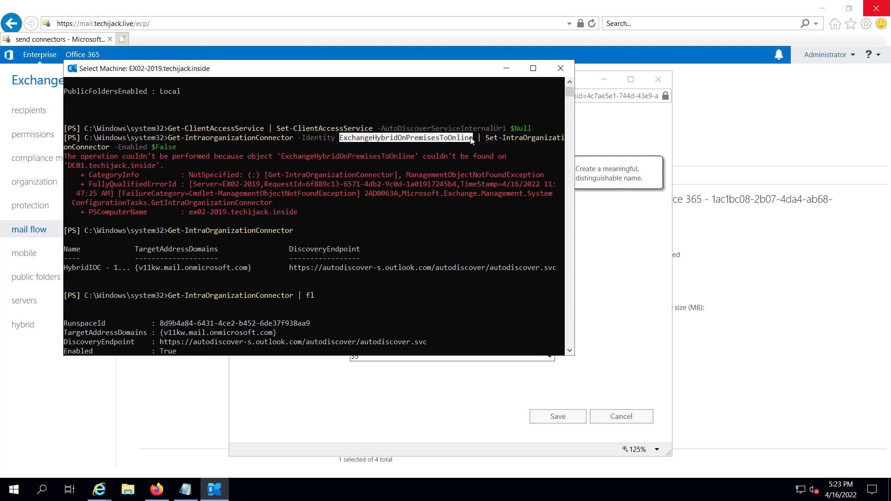
pyautogui.click(322, 140)
# Step: Disable the on-premises HybridIOC connector with Set-IntraOrganizationConnector -Enabled $False using its Id
pyautogui.click(170, 232)
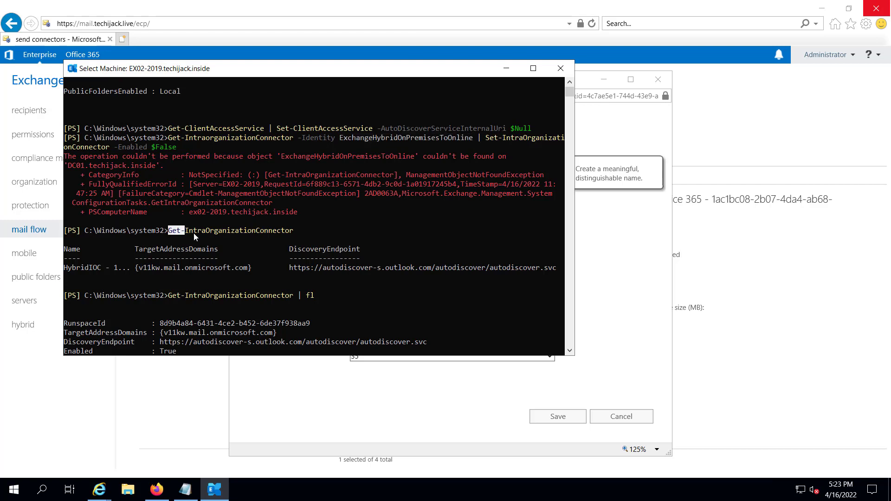
pyautogui.moveTo(229, 236); pyautogui.dragTo(279, 234)
pyautogui.moveTo(108, 269); pyautogui.dragTo(66, 269)
pyautogui.scroll(-5, 215, 241)
pyautogui.click(170, 157)
pyautogui.moveTo(204, 161); pyautogui.dragTo(281, 157)
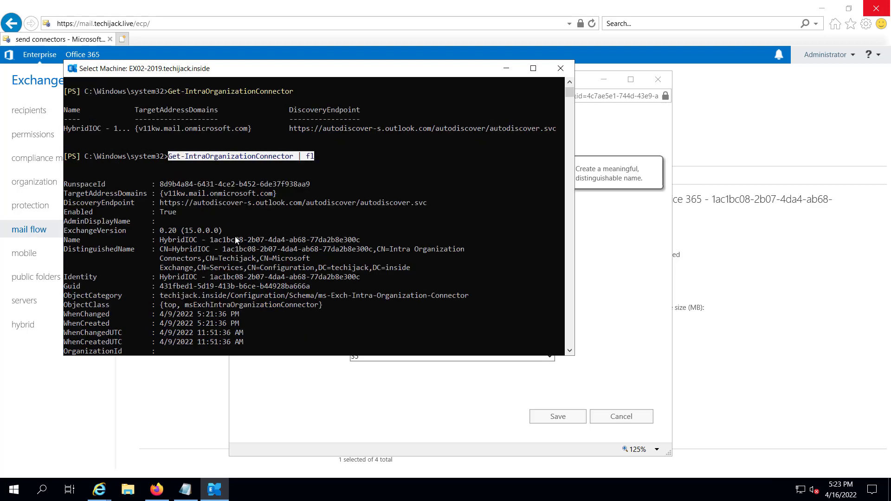
pyautogui.write('Get-IntraorganizationConnector -Identity HybridIOC - 1ac1bc08-2b07-4da4-ab68-77da2b8e300c | Set-IntraOrganizationConnector -Enabled $False')
pyautogui.moveTo(364, 277); pyautogui.dragTo(163, 282)
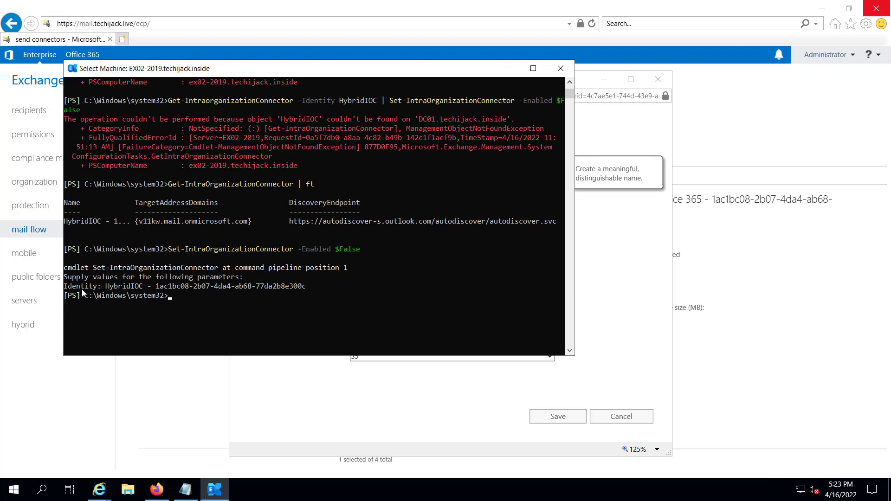
pyautogui.moveTo(106, 292); pyautogui.dragTo(309, 288)
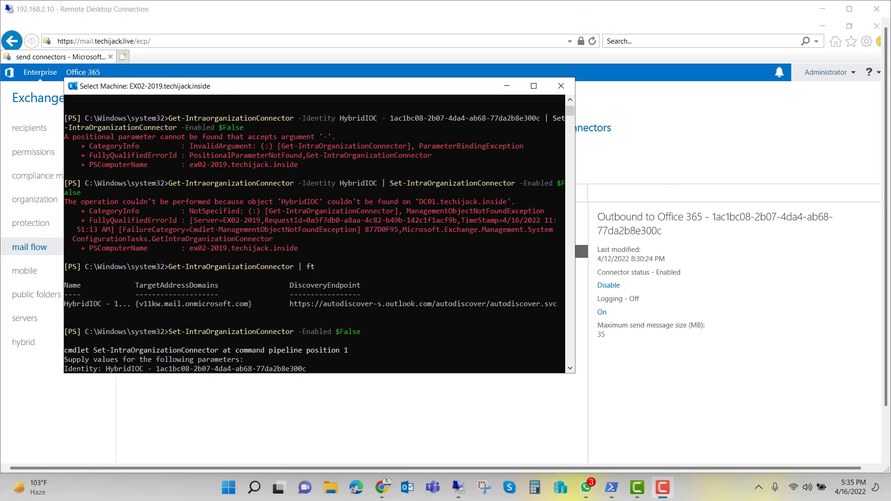
# Step: Connect the local PowerShell console to Exchange Online with Connect-ExchangeOnline
pyautogui.click(611, 487)
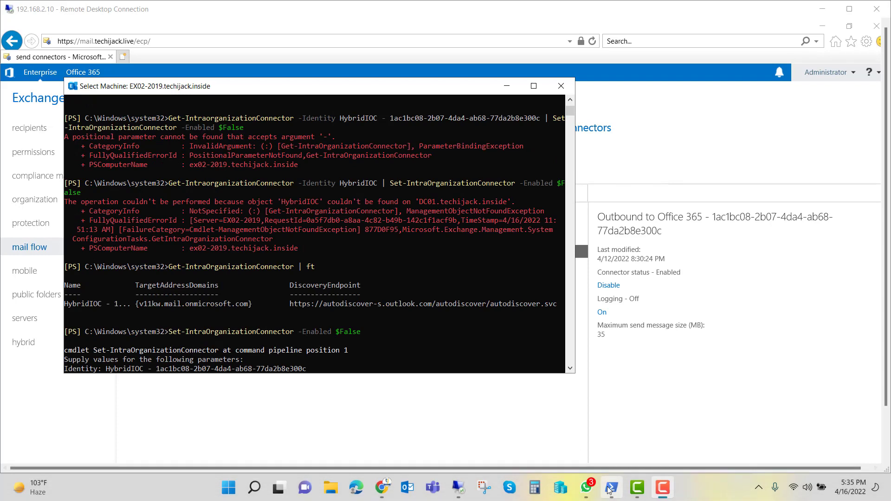
pyautogui.hotkey('ctrl', 'v')
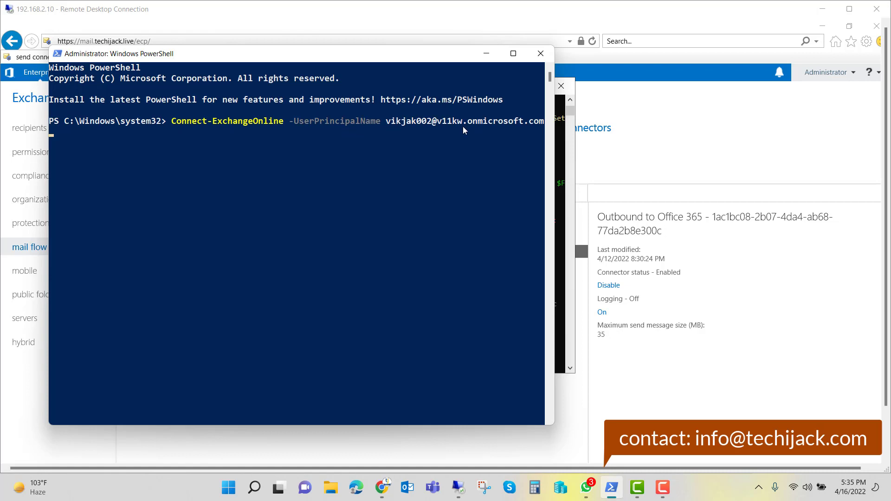
pyautogui.press('Return')
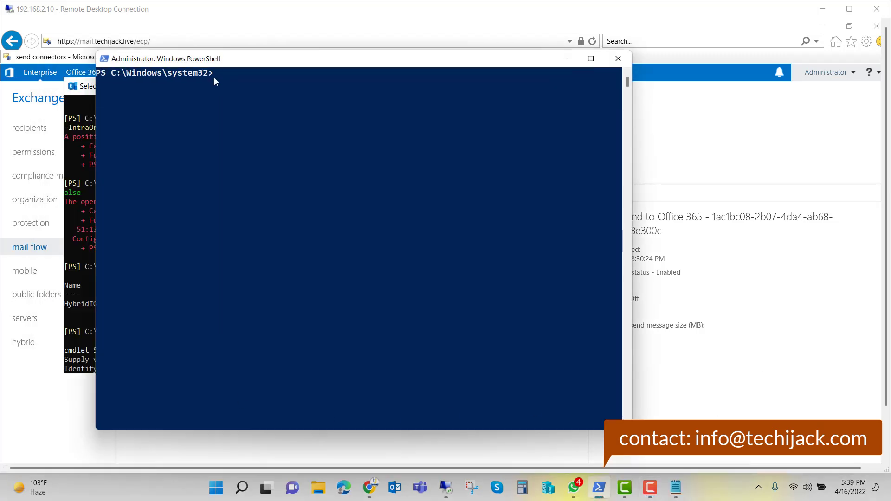
# Step: List the cloud HybridIOC connector with Get-IntraOrganizationConnector | fl and copy its Id into Notepad
pyautogui.write('Get-IntraorganizationConnector')
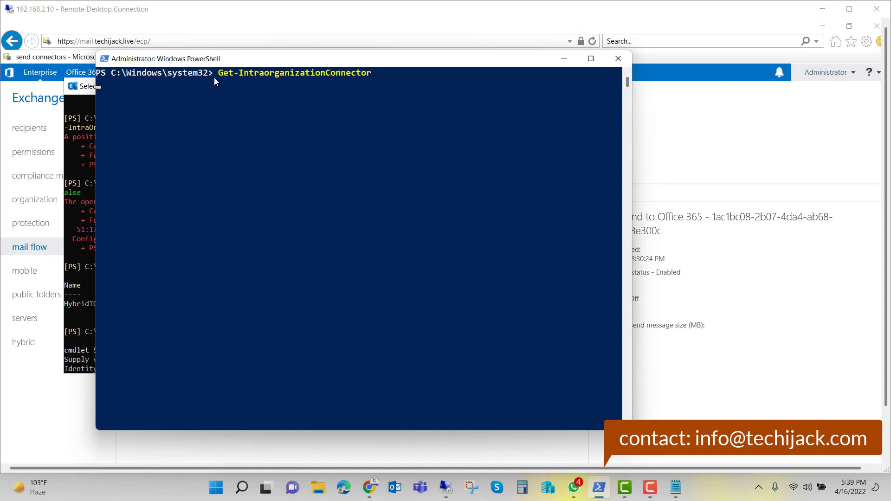
pyautogui.press('Return')
pyautogui.press('Up')
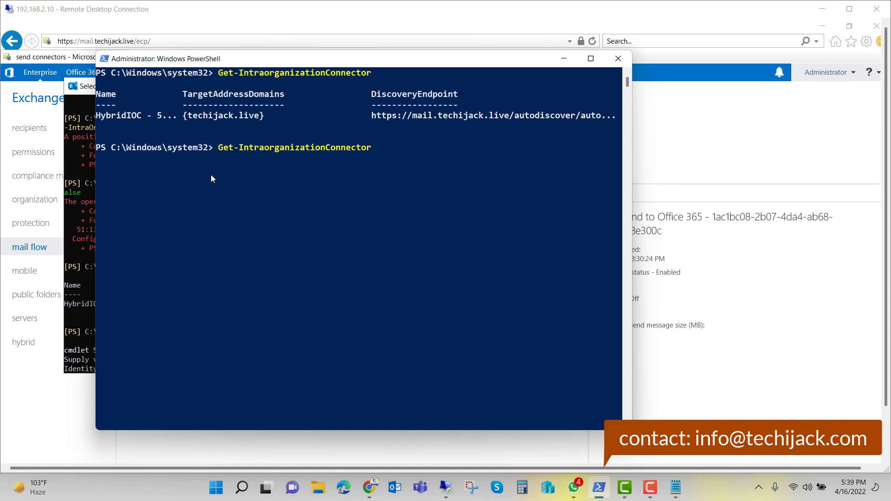
pyautogui.write('| fl')
pyautogui.press('Return')
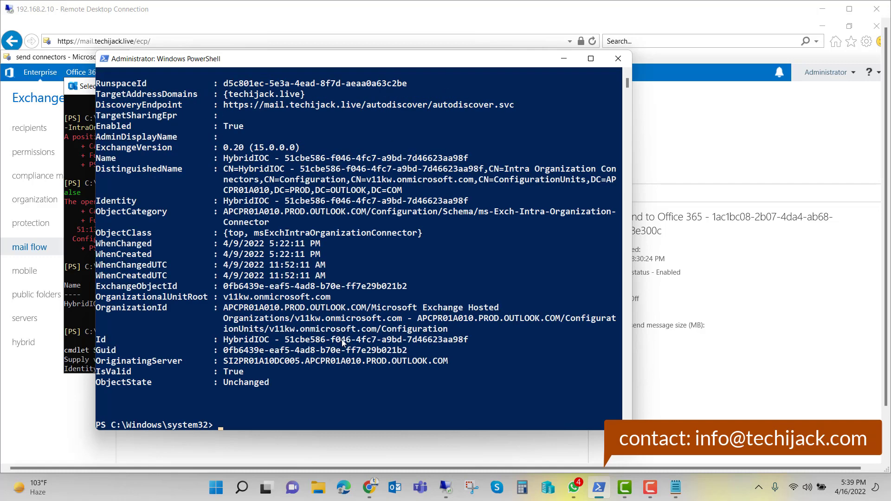
pyautogui.moveTo(465, 339); pyautogui.dragTo(223, 339)
pyautogui.hotkey('ctrl', 'c')
pyautogui.hotkey('alt', 'Tab')
pyautogui.hotkey('ctrl', 'v')
pyautogui.click(599, 487)
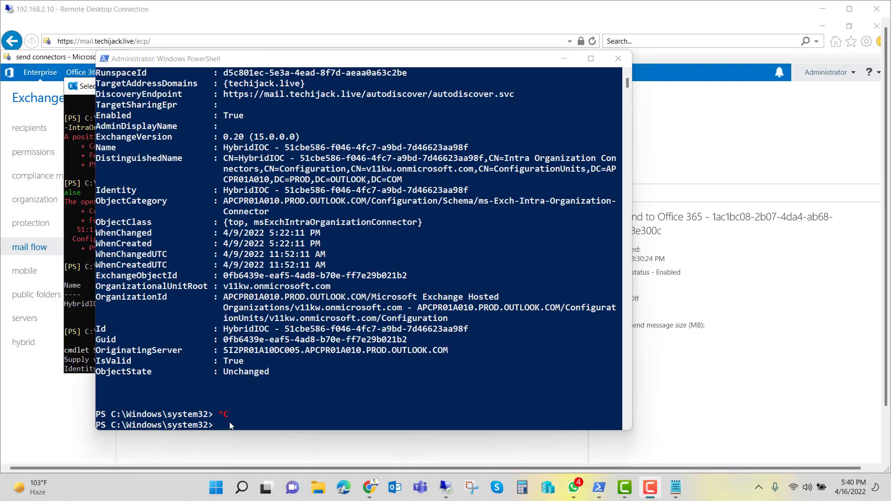
# Step: Disable the cloud HybridIOC connector with Set-IntraOrganizationConnector -Enabled $False, supplying its identity at the prompt
pyautogui.rightClick(229, 422)
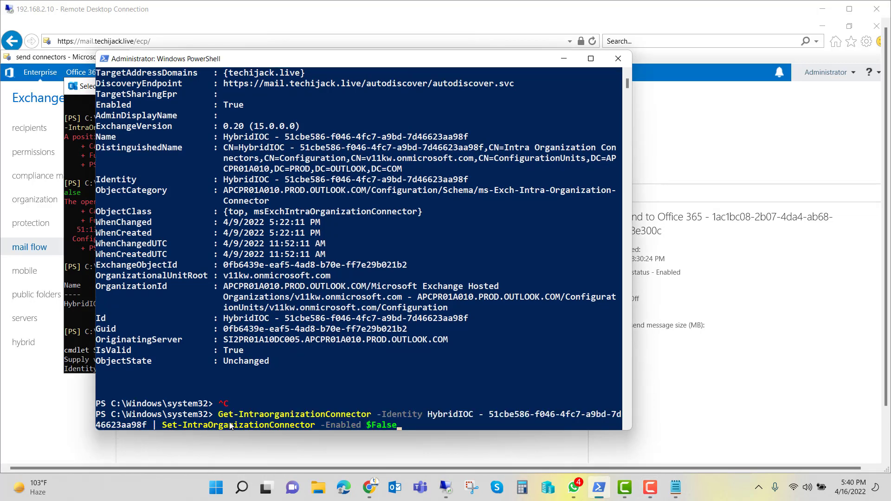
pyautogui.press('Return')
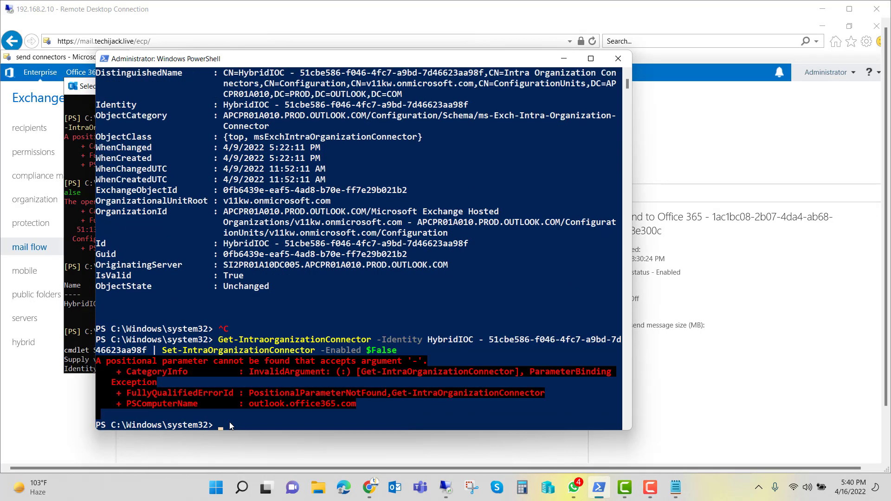
pyautogui.rightClick(218, 425)
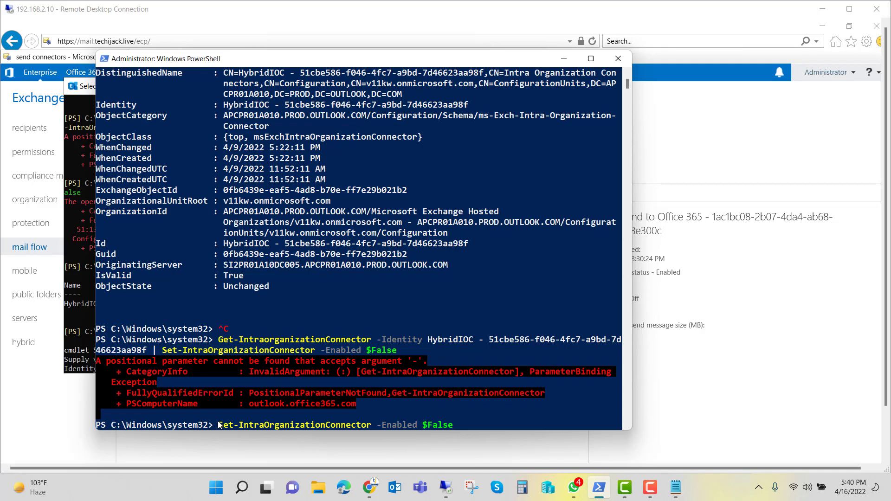
pyautogui.press('Return')
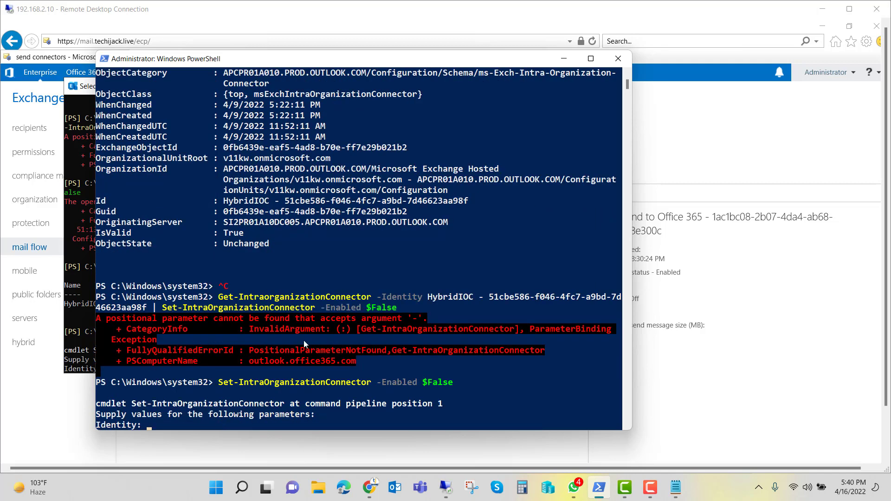
pyautogui.rightClick(163, 426)
pyautogui.press('Return')
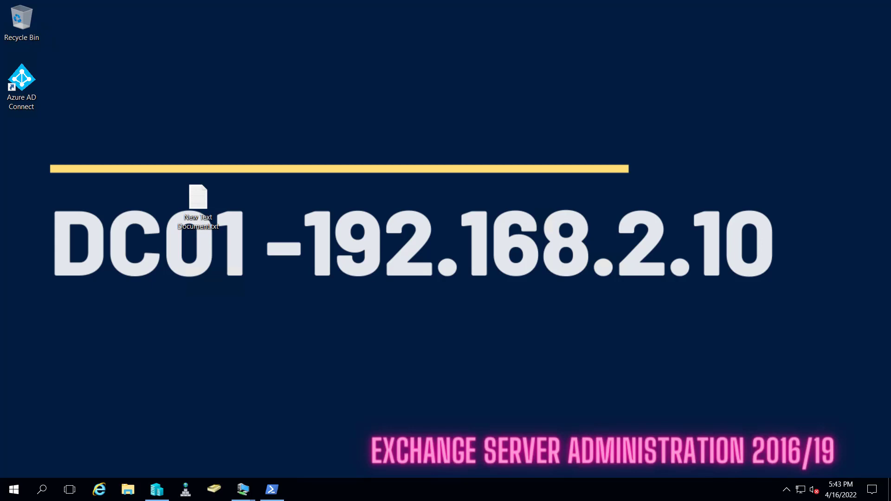
# Step: Connect PowerShell to the Microsoft Online directory and list all users with Get-MsolUser
pyautogui.click(272, 490)
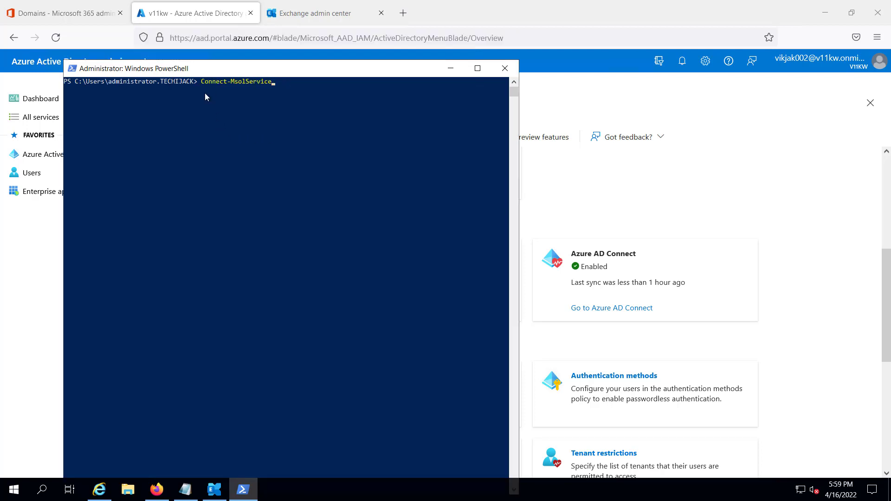
pyautogui.press('Return')
pyautogui.write('Get-MsolUser')
pyautogui.press('Return')
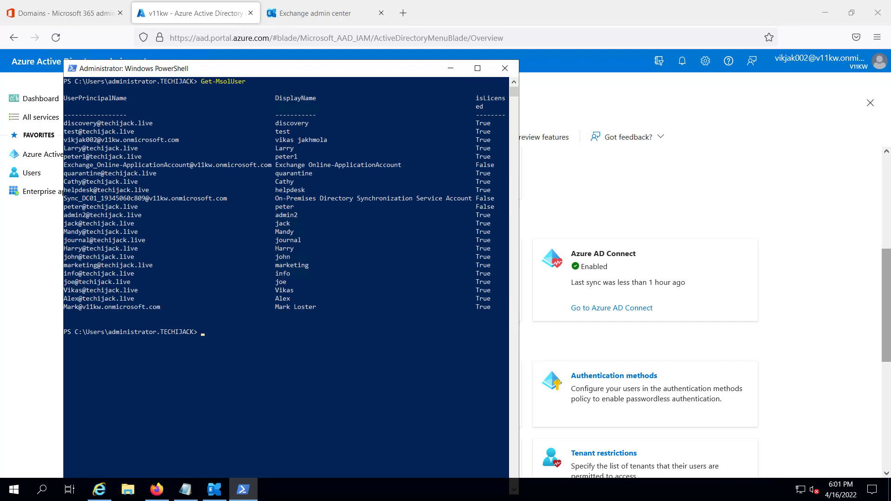
# Step: Run Set-MsolDirSyncEnabled -EnableDirSync $false and confirm with y to turn off directory sync
pyautogui.rightClick(211, 341)
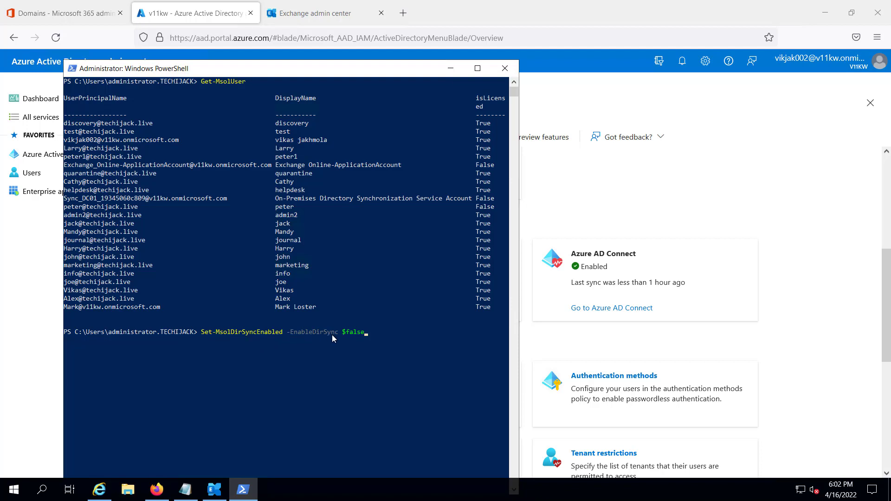
pyautogui.press('Return')
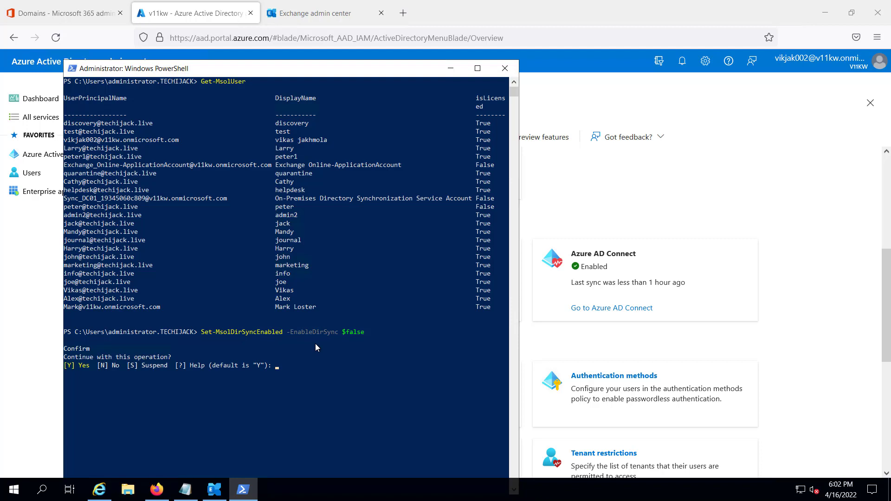
pyautogui.write('y')
pyautogui.press('Return')
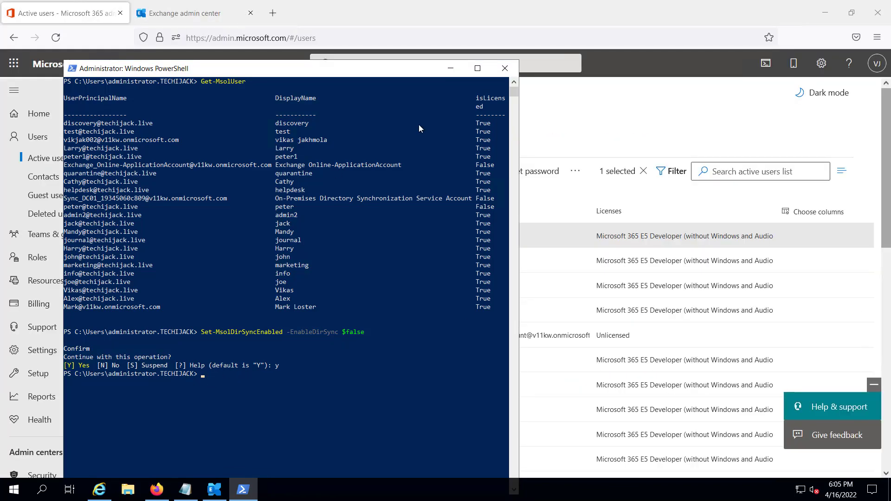
# Step: Deselect admin2 and reset the second user's password to an auto-generated one
pyautogui.click(449, 71)
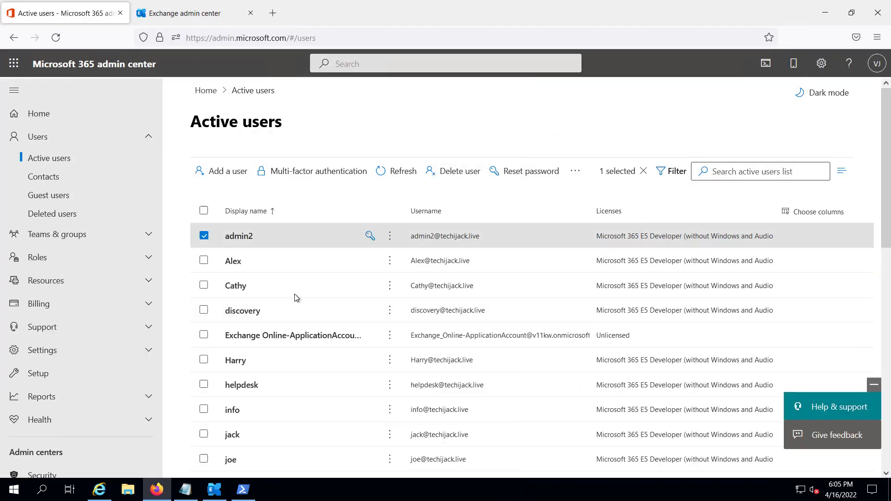
pyautogui.scroll(-5, 419, 283)
pyautogui.scroll(5, 419, 283)
pyautogui.click(204, 237)
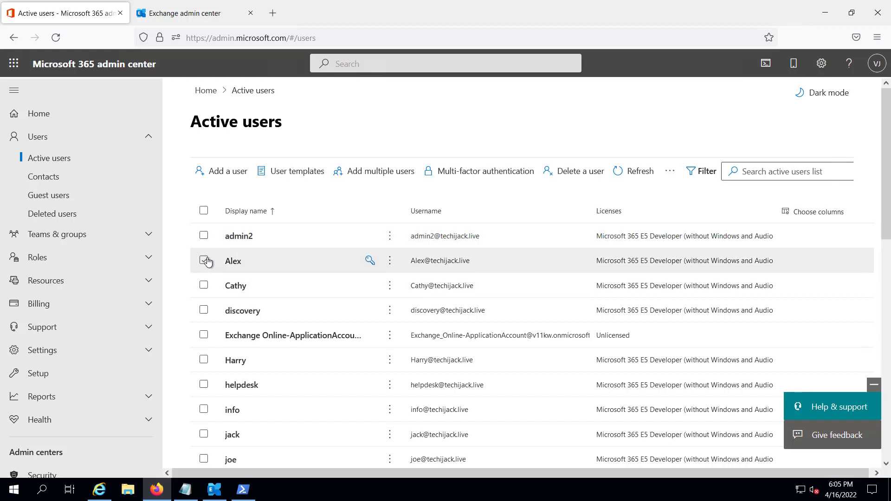
pyautogui.click(370, 261)
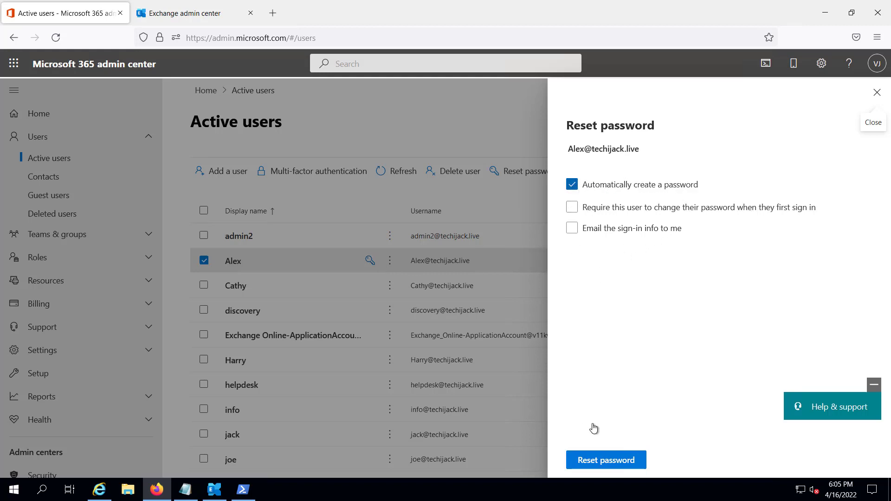
pyautogui.click(603, 462)
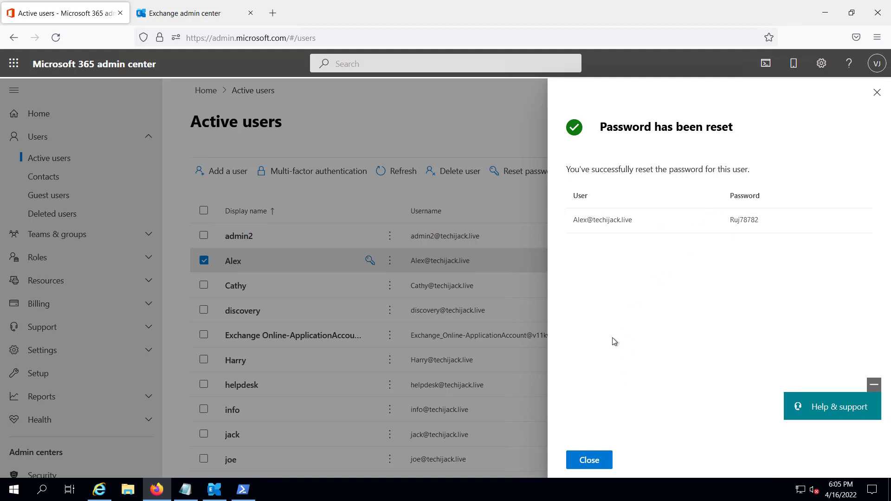
pyautogui.click(878, 93)
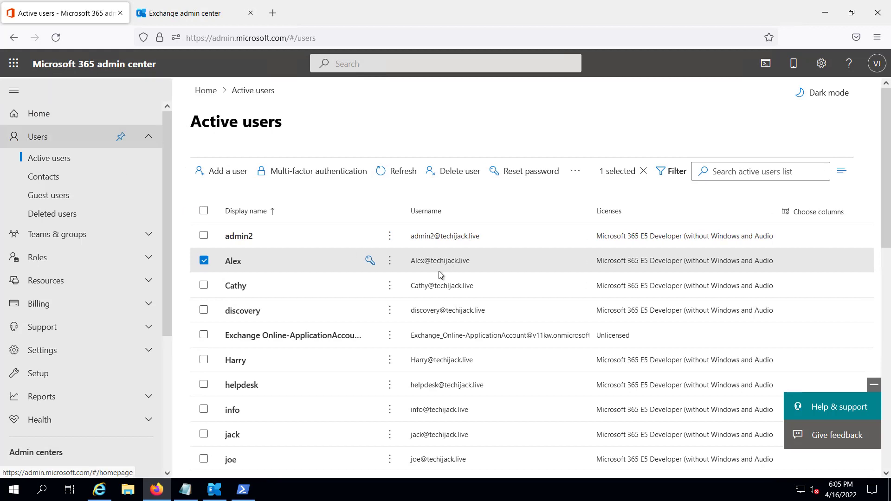
pyautogui.scroll(-2, 442, 274)
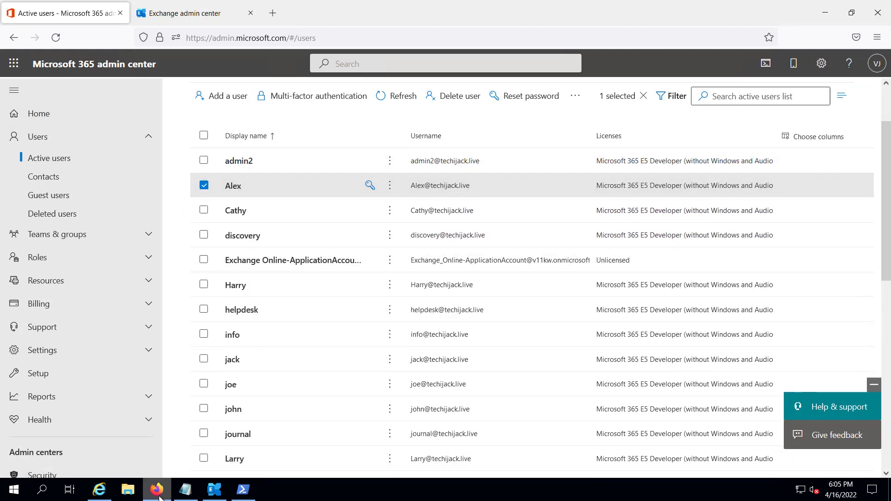
pyautogui.moveTo(157, 497)
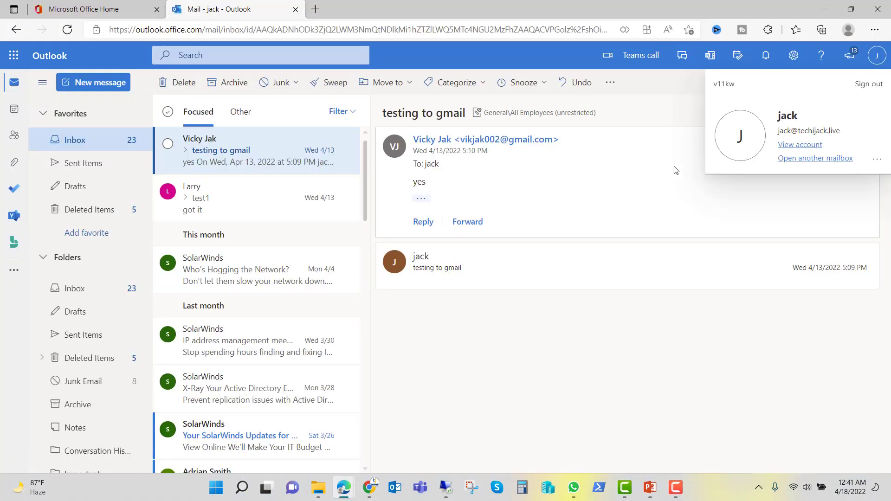
# Step: Send a 'final test' email to an internal colleague and a Gmail contact
pyautogui.click(93, 83)
pyautogui.write('joe')
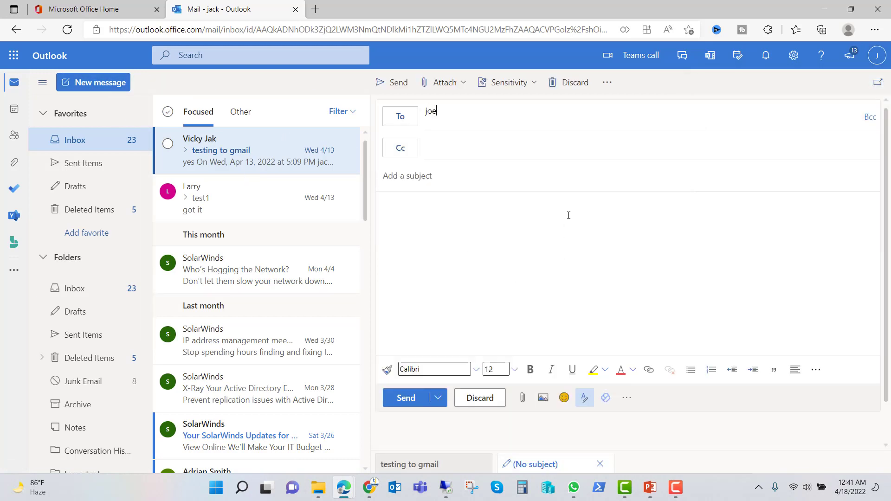
pyautogui.press('Return')
pyautogui.write('vik')
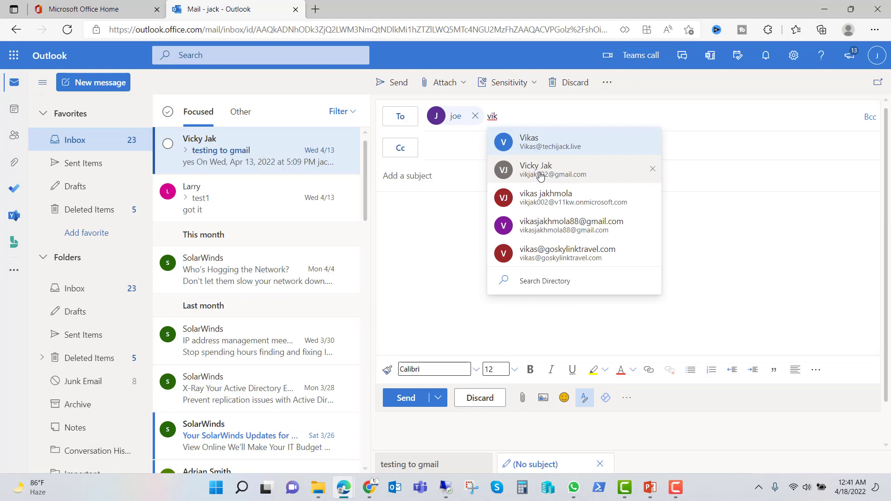
pyautogui.click(538, 174)
pyautogui.click(538, 175)
pyautogui.write('fina')
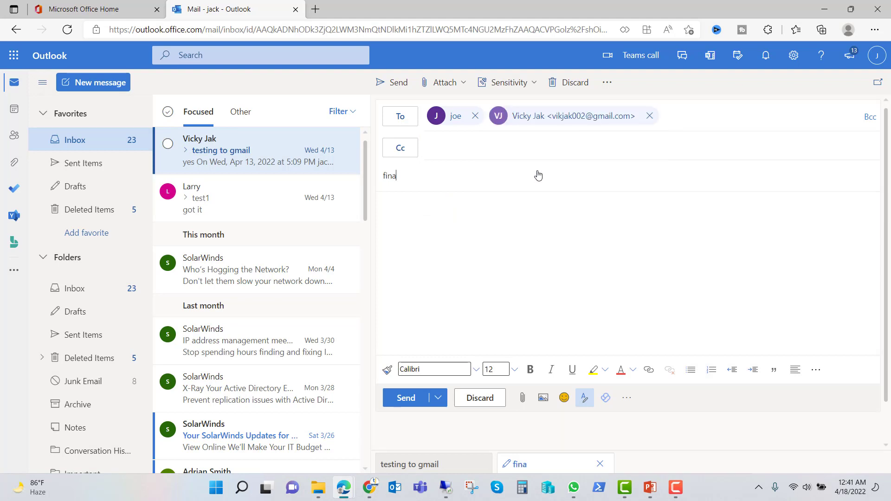
pyautogui.write('l test')
pyautogui.press('Tab')
pyautogui.write('final test')
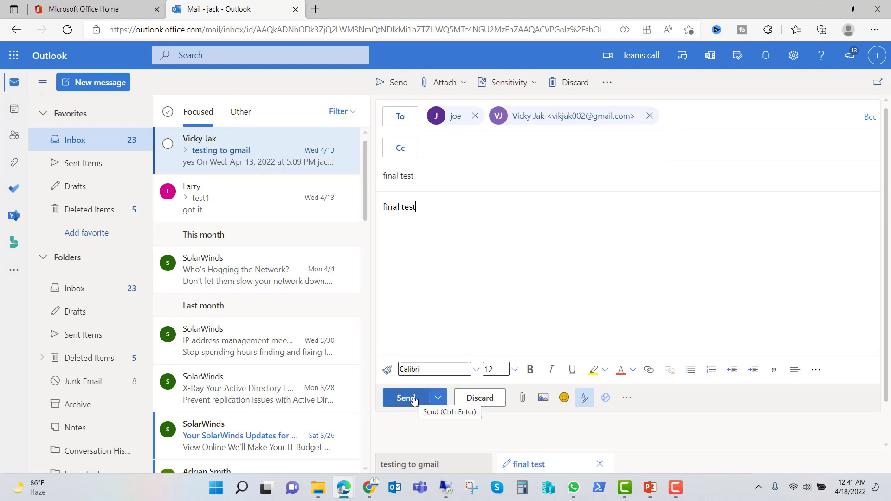
pyautogui.click(404, 398)
# Step: Reply 'recvd' from the internal recipient's mailbox, then open that reply in the sender's inbox
pyautogui.moveTo(348, 490)
pyautogui.click(400, 440)
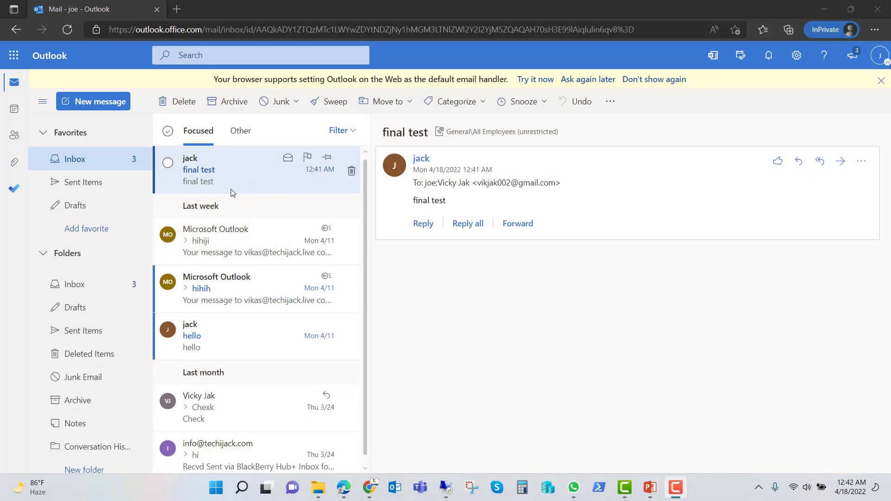
pyautogui.click(421, 224)
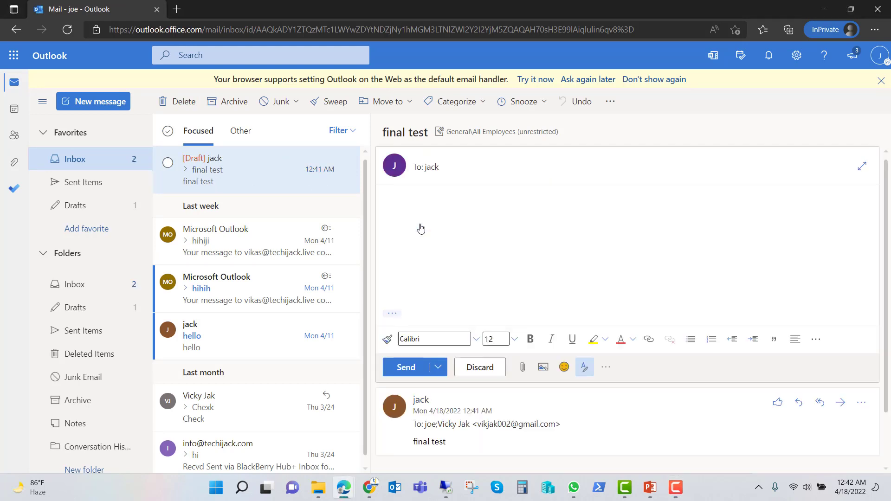
pyautogui.write('recvd')
pyautogui.click(406, 367)
pyautogui.hotkey('alt', 'Tab')
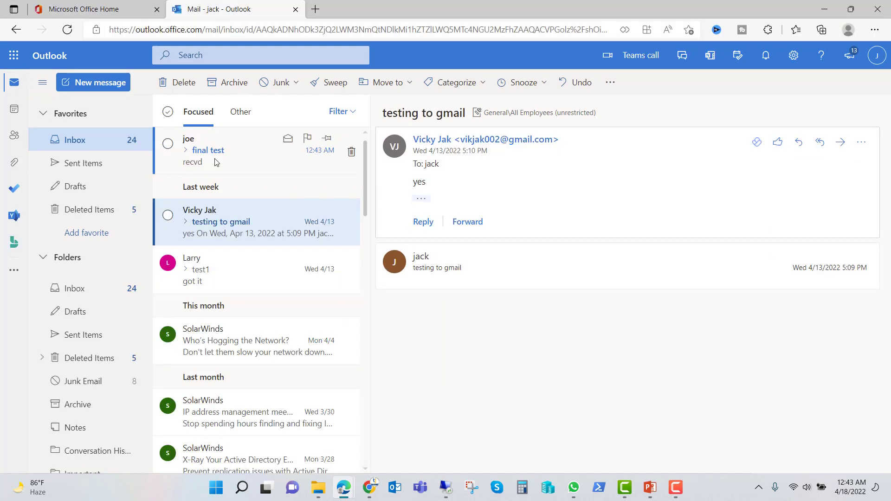
pyautogui.click(220, 159)
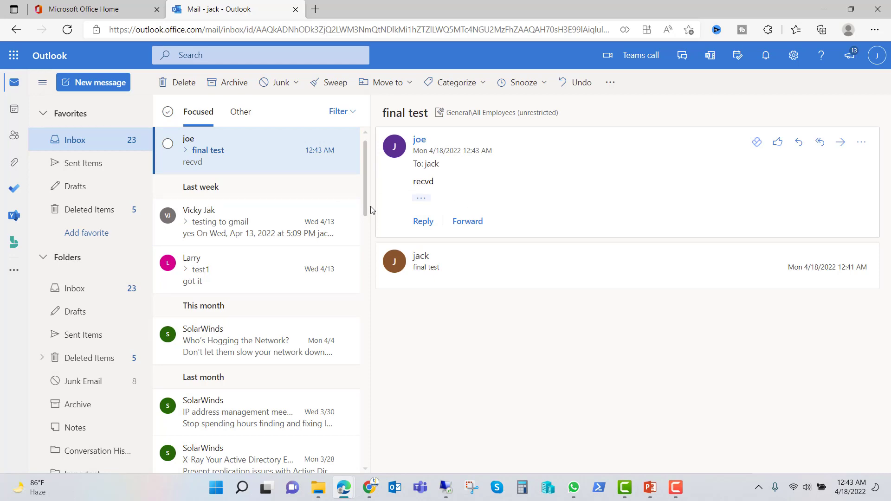
pyautogui.click(369, 487)
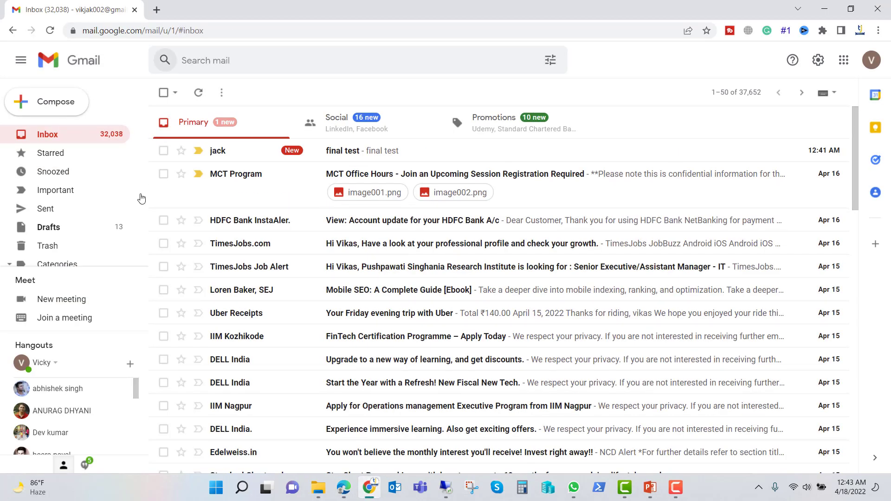
# Step: In Gmail, reply 'working' to the final test email
pyautogui.click(352, 154)
pyautogui.click(219, 239)
pyautogui.write('working')
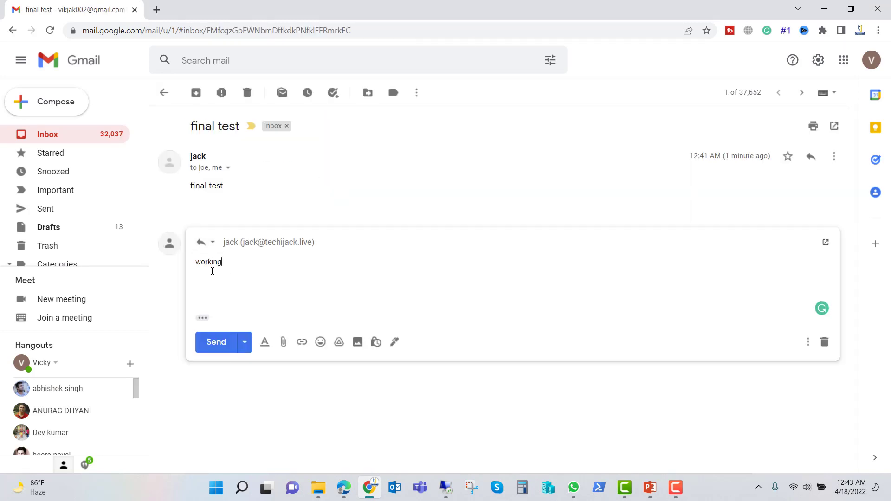
pyautogui.click(209, 342)
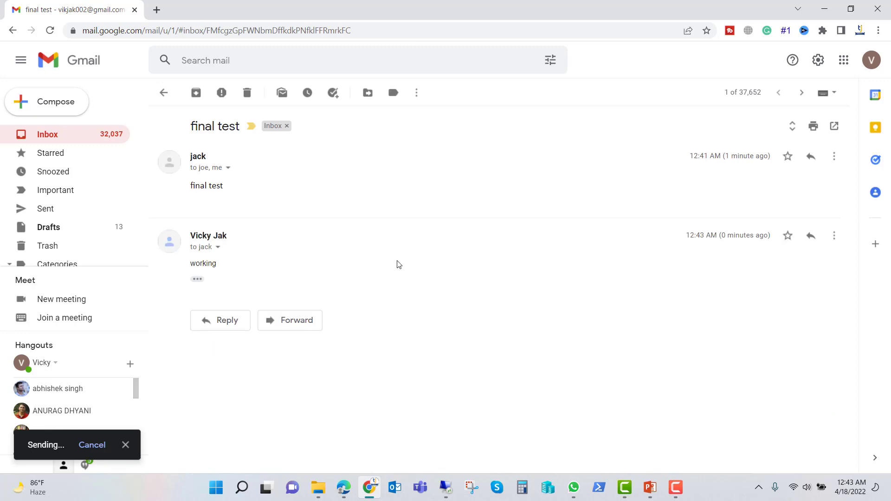
pyautogui.hotkey('alt', 'Tab')
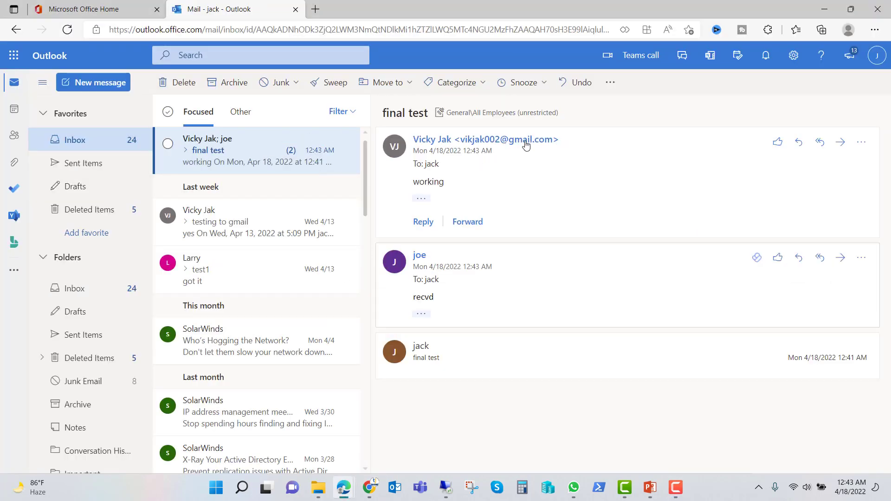